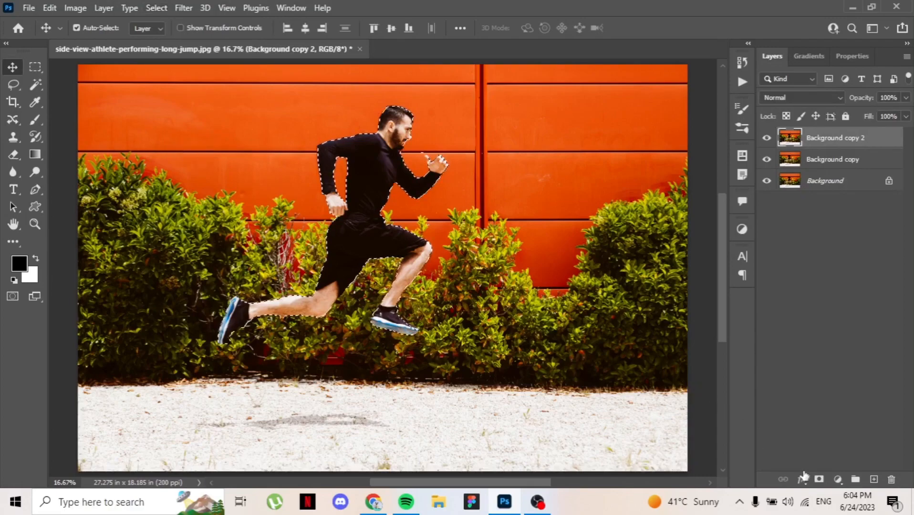
Step: Mask the Background copy 2 layer to the selected runner, then reselect the runner's outline
left_click(819, 480)
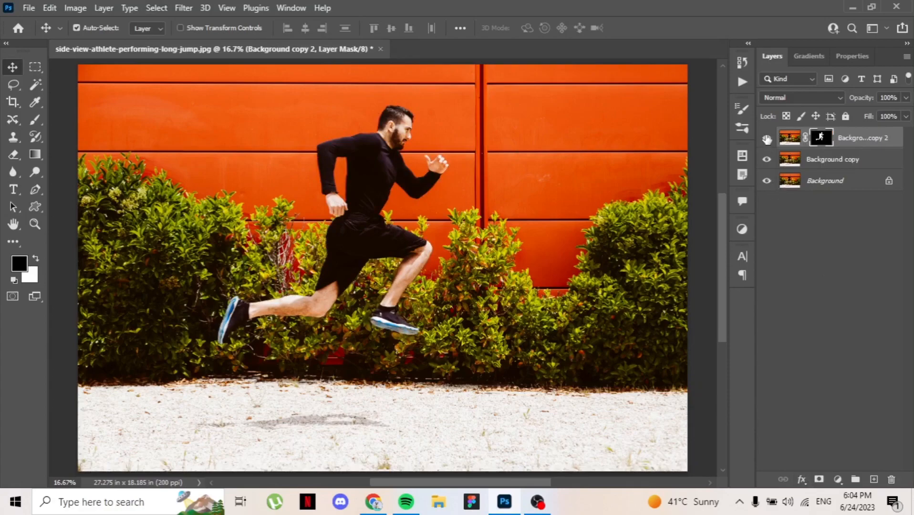
left_click(164, 9)
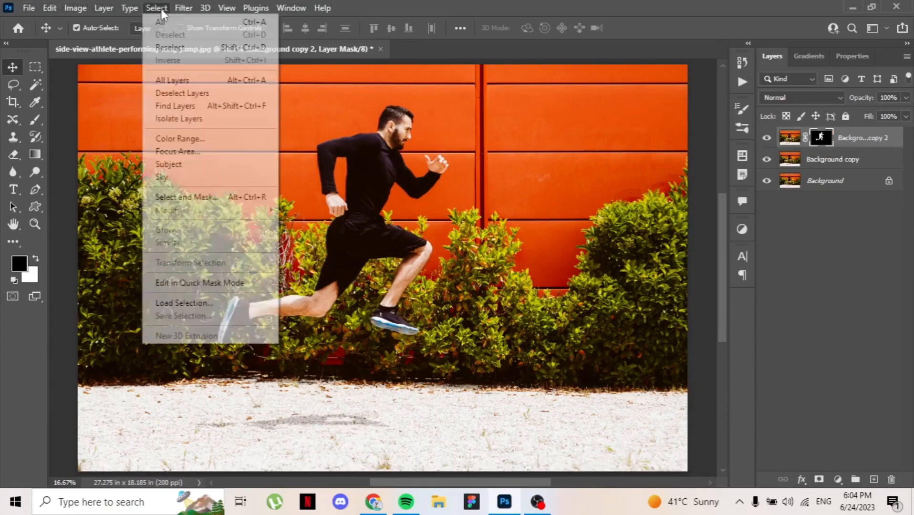
left_click(167, 46)
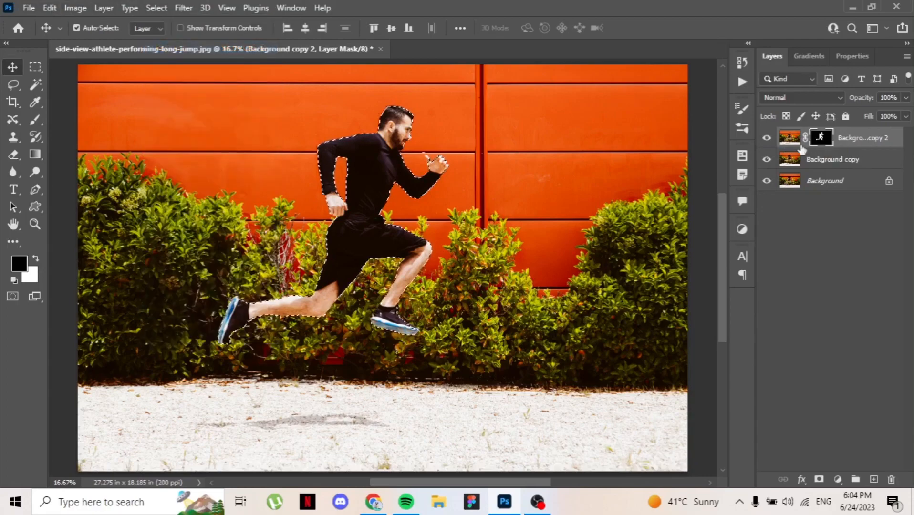
Step: Hide the masked runner layer and expand the selection by 10 pixels with the Background copy layer active
left_click(768, 139)
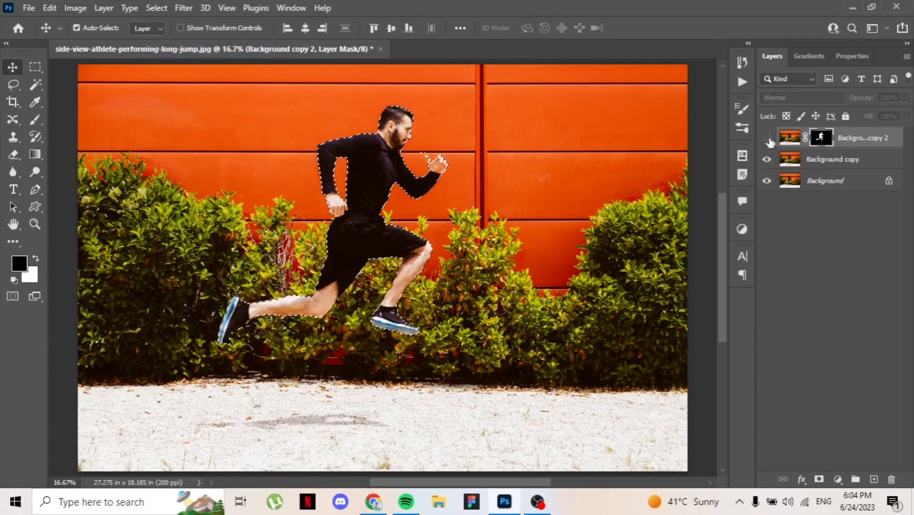
left_click(818, 162)
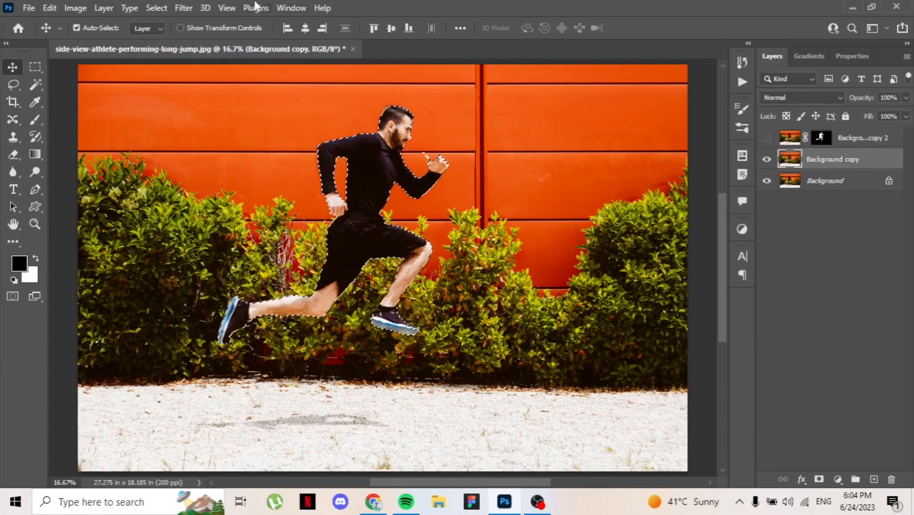
left_click(162, 8)
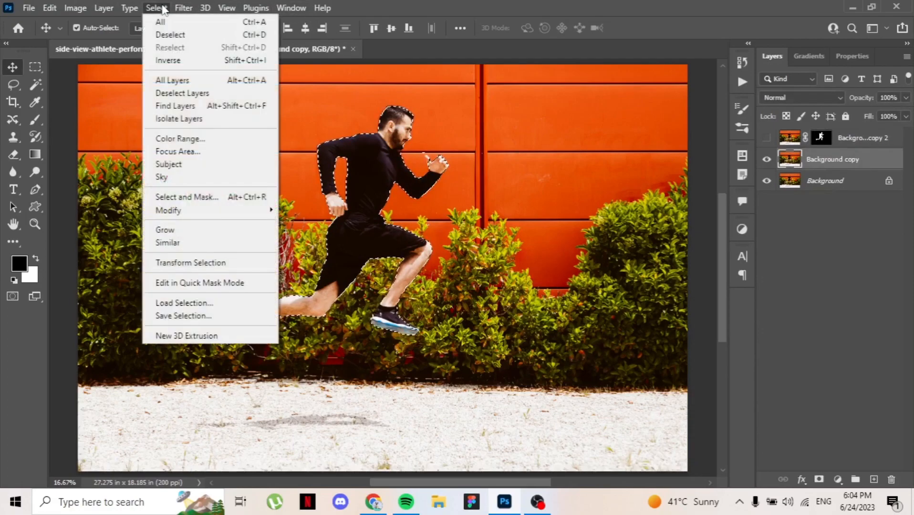
mouse_move(214, 210)
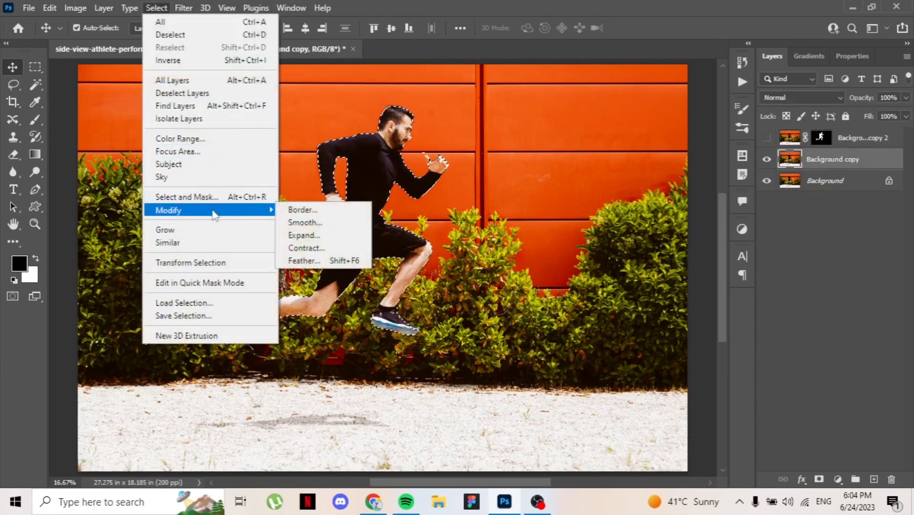
left_click(304, 235)
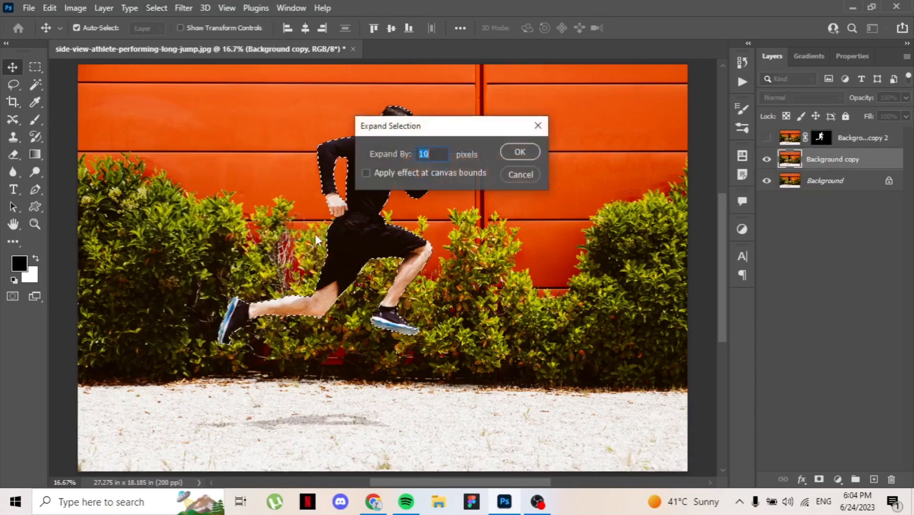
left_click(508, 152)
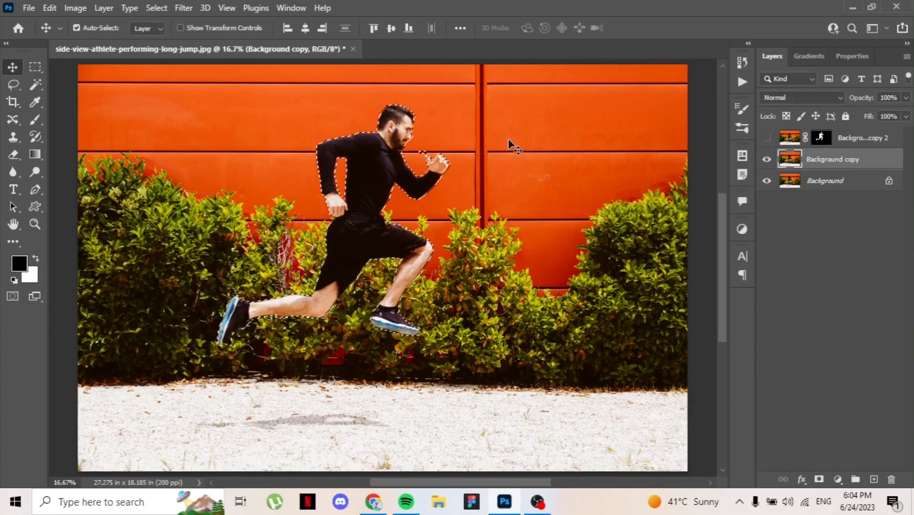
Step: Remove the runner from the Background copy layer with a Content-Aware fill at 100% opacity and clear the selection
left_click(50, 8)
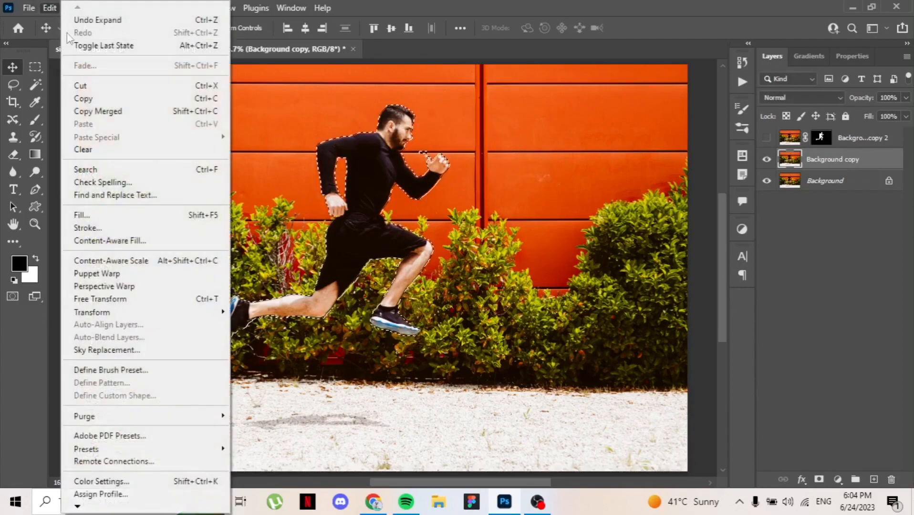
left_click(111, 211)
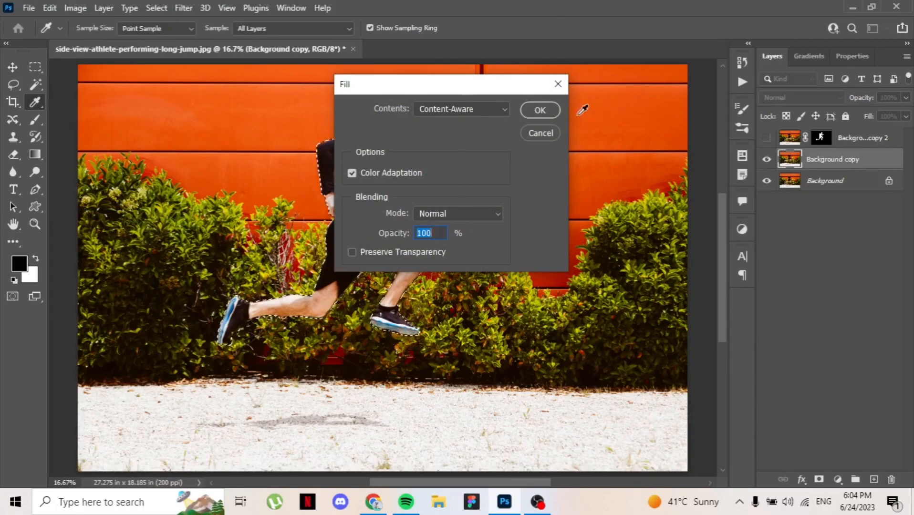
left_click(543, 111)
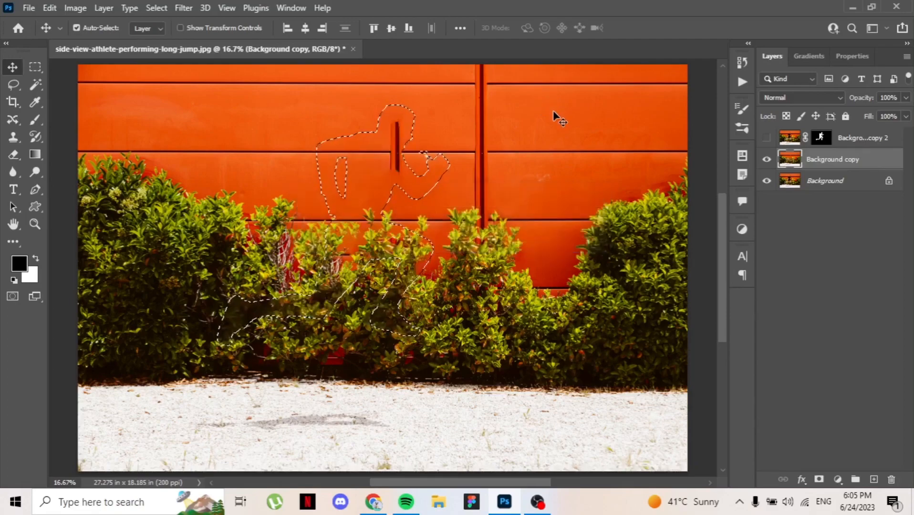
key("ctrl")
key("ctrl+d")
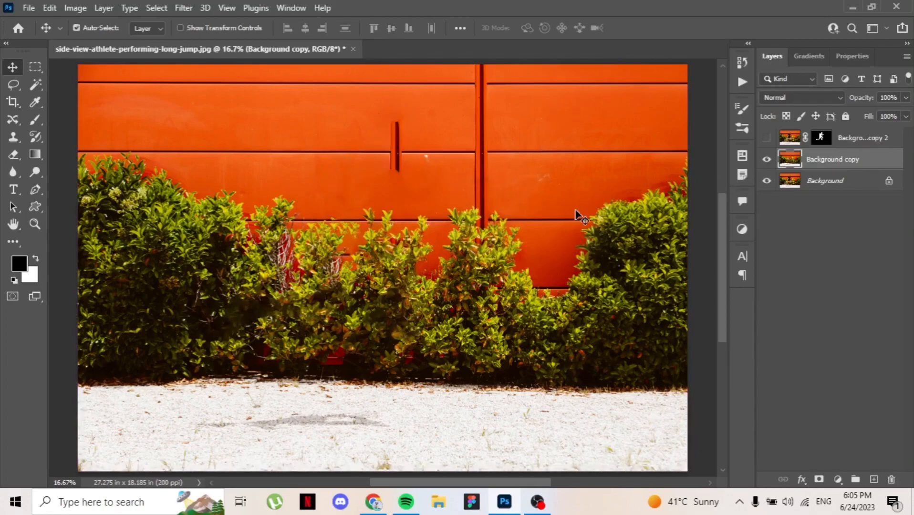
Step: Apply a Motion Blur to the Background copy layer with a 0° angle and a distance of 504 pixels
left_click(188, 7)
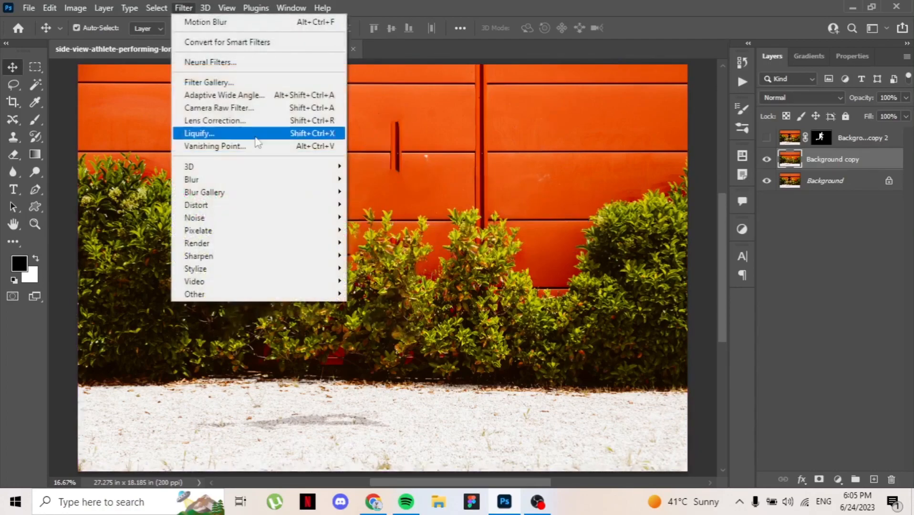
mouse_move(341, 183)
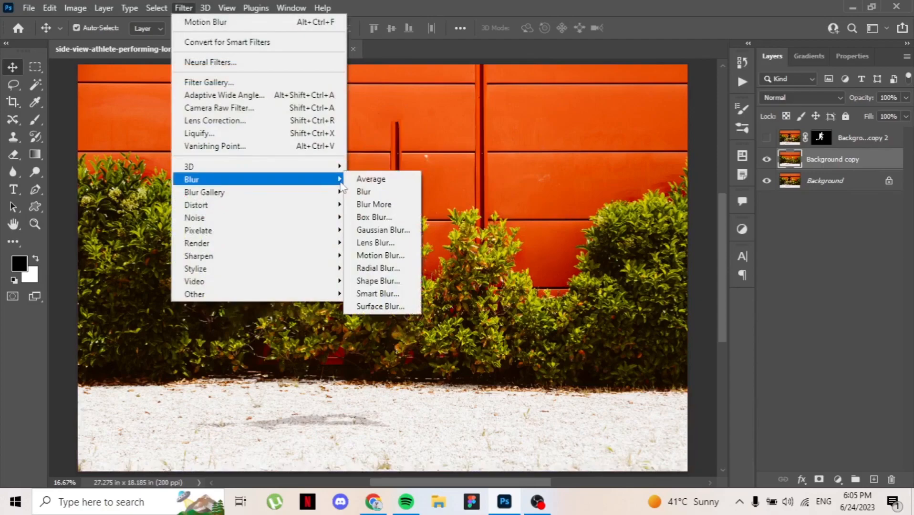
left_click(381, 256)
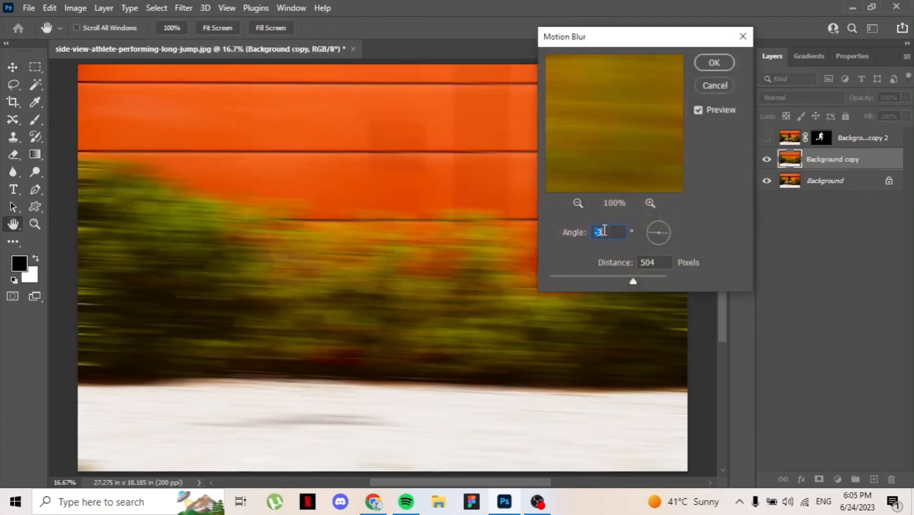
type("0")
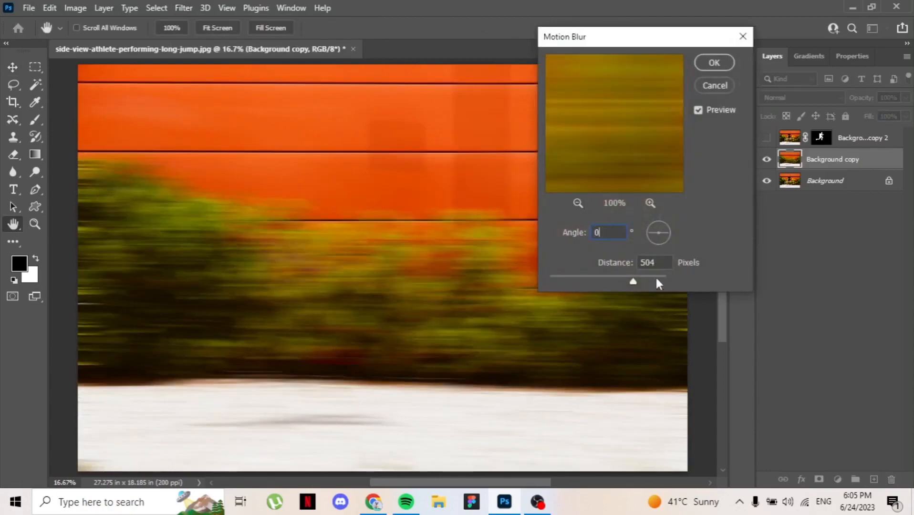
left_click(714, 62)
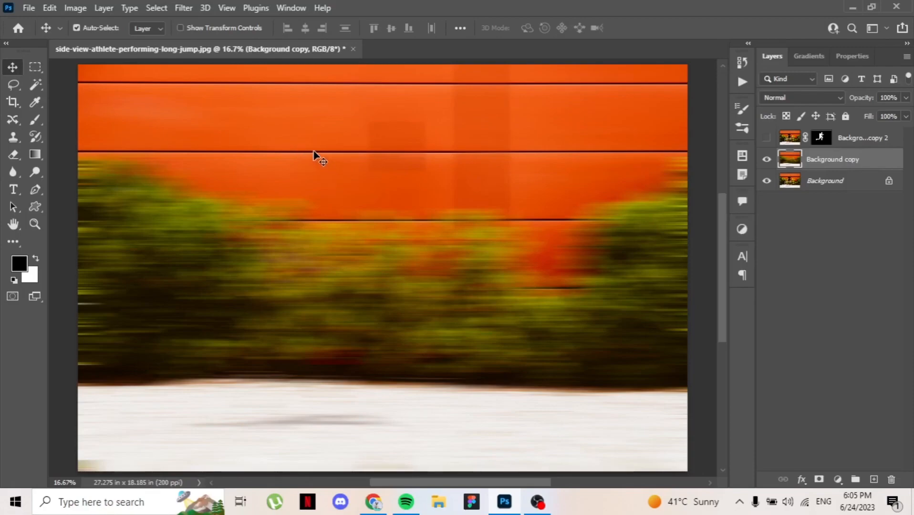
Step: Show the Background copy 2 layer again and apply its layer mask permanently
left_click(767, 139)
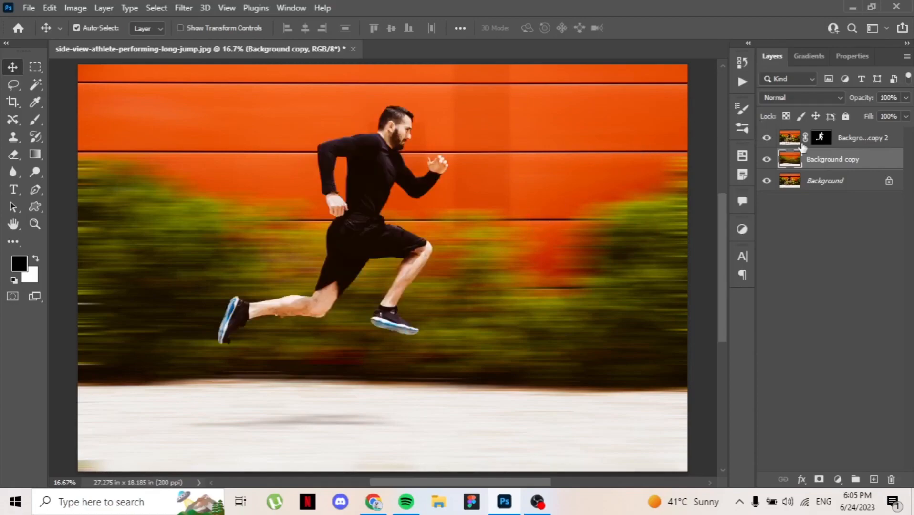
right_click(822, 143)
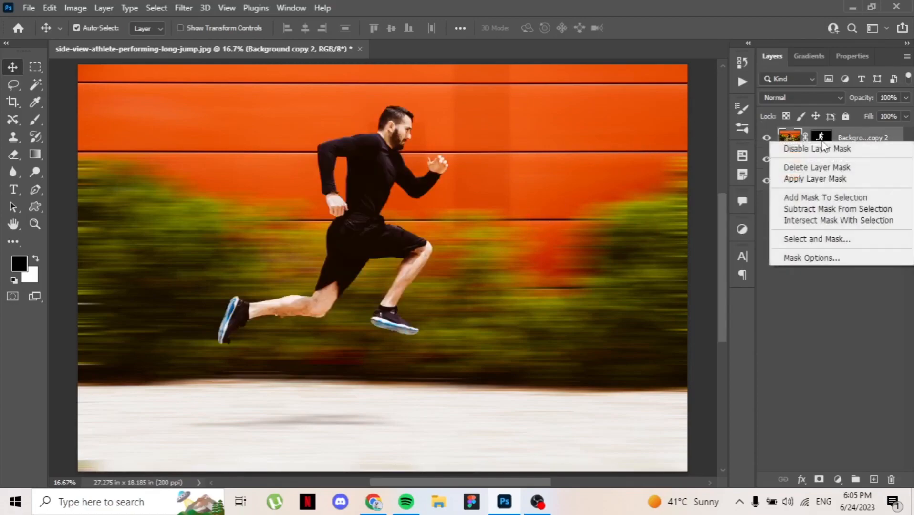
left_click(824, 180)
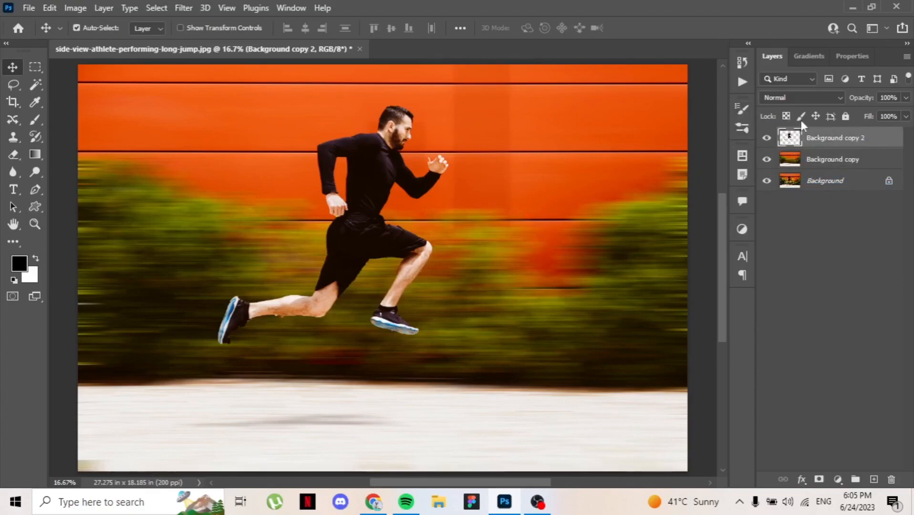
Step: Duplicate the cut-out runner layer, place the copy beneath it, and motion-blur the copy at 0° and 504 pixels
left_click_drag(854, 139, 874, 480)
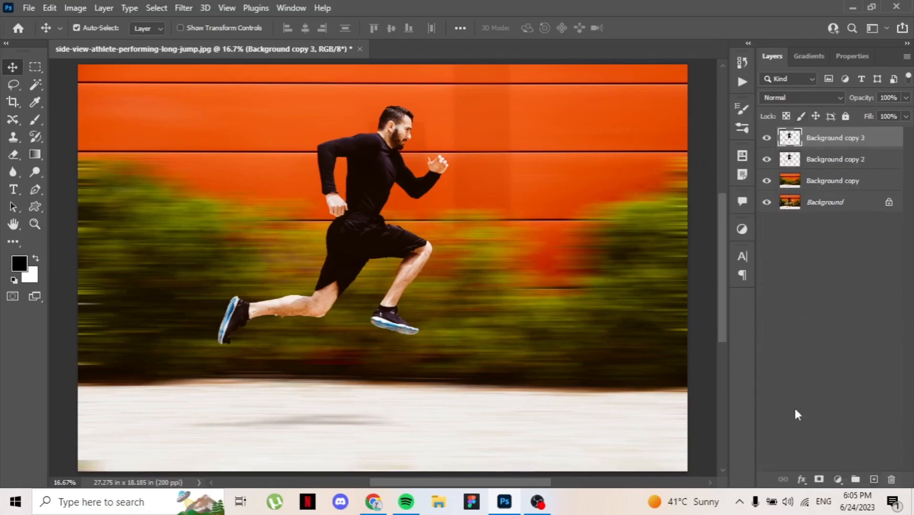
left_click_drag(880, 137, 868, 172)
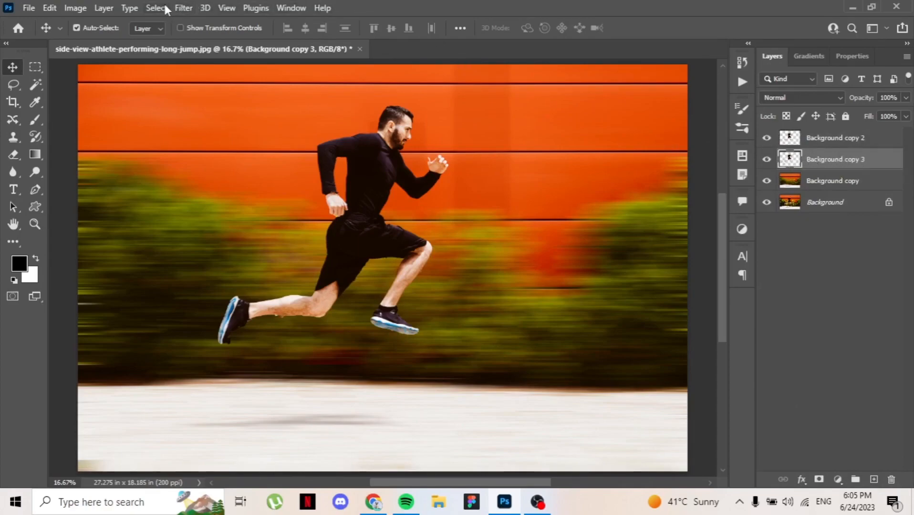
left_click(183, 8)
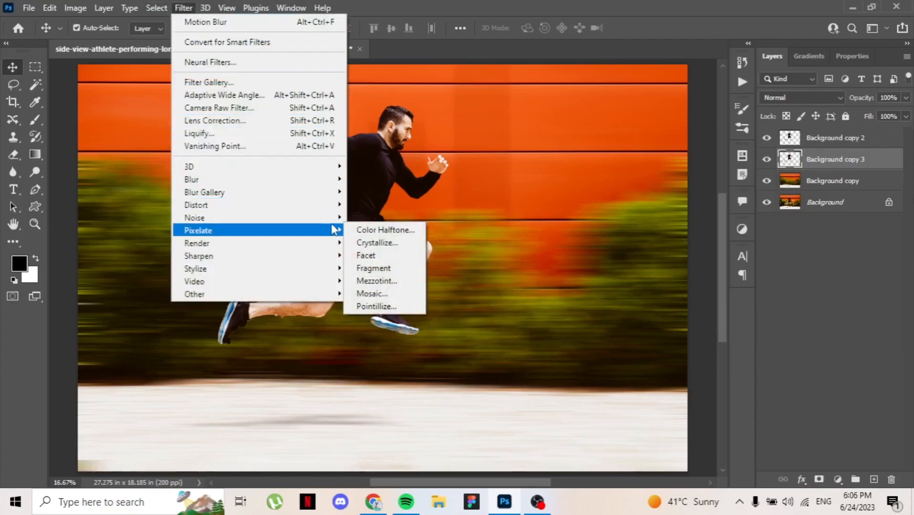
mouse_move(334, 184)
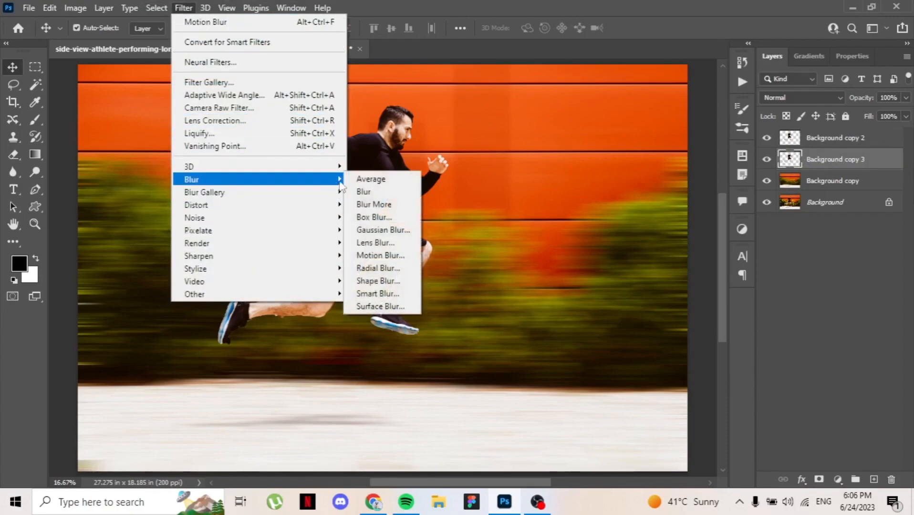
left_click(382, 256)
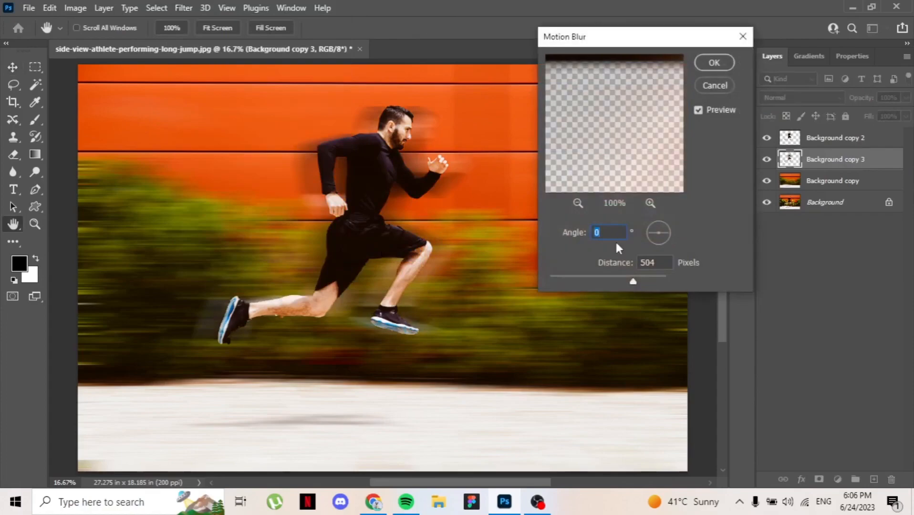
left_click(711, 62)
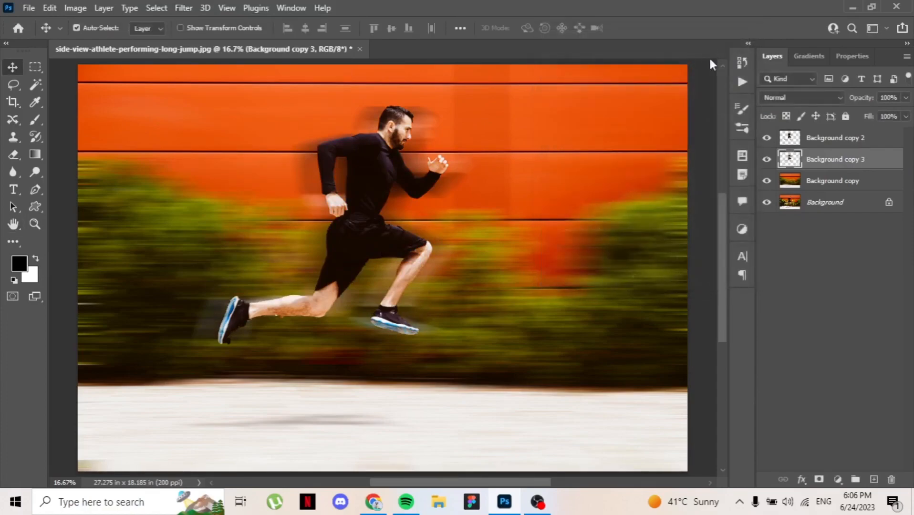
Step: Add a layer mask to the blurred runner copy and paint out the blur in front of the runner with a smaller soft black brush
left_click(818, 479)
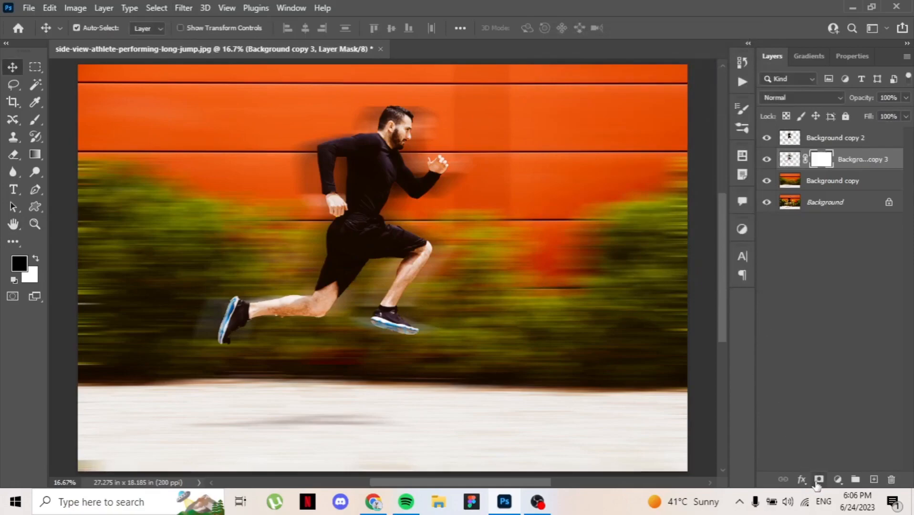
left_click(36, 120)
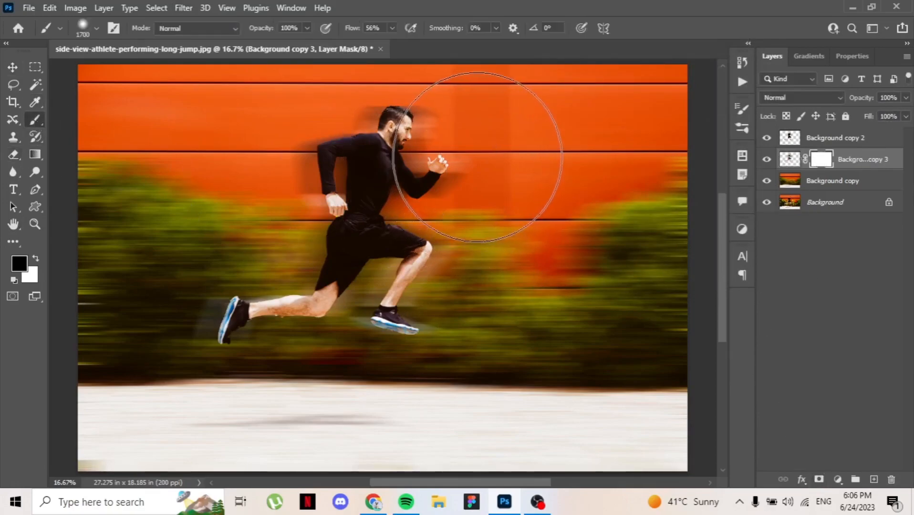
key("bracketleft")
key("bracketleft")
key("bracketleft")
key("bracketleft")
key("bracketleft")
key("bracketleft")
key("bracketleft")
key("bracketleft")
key("bracketleft")
key("bracketleft")
key("bracketleft")
key("bracketleft")
key("bracketleft")
key("bracketleft")
key("bracketleft")
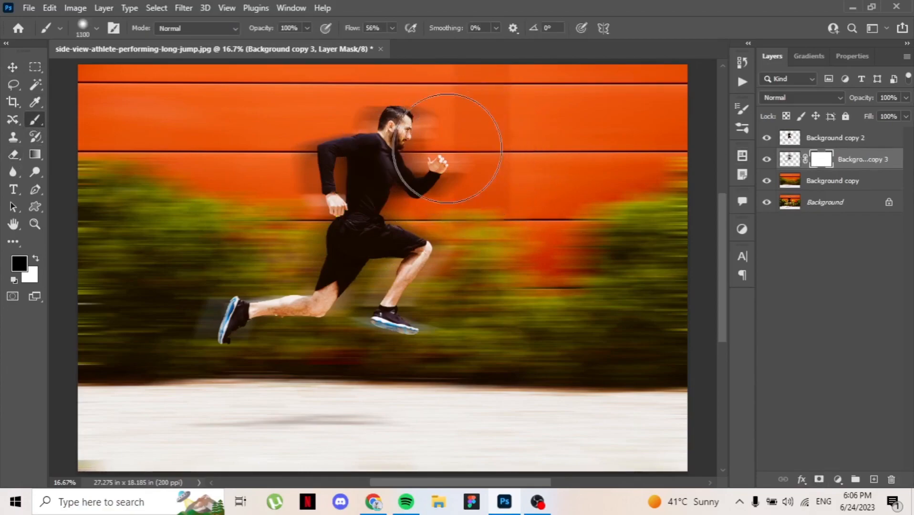
mouse_move(432, 114)
left_mouse_down()
mouse_move(435, 140)
mouse_move(420, 115)
mouse_move(438, 149)
mouse_move(436, 186)
mouse_move(447, 163)
mouse_move(461, 202)
mouse_move(424, 213)
mouse_move(423, 165)
mouse_move(400, 209)
mouse_move(421, 177)
mouse_move(426, 197)
mouse_move(411, 215)
mouse_move(454, 242)
mouse_move(441, 298)
mouse_move(458, 257)
mouse_move(432, 295)
mouse_move(453, 274)
mouse_move(451, 215)
left_mouse_up()
mouse_move(443, 308)
left_mouse_down()
mouse_move(421, 328)
mouse_move(450, 325)
mouse_move(431, 323)
mouse_move(423, 308)
mouse_move(438, 309)
mouse_move(411, 307)
mouse_move(443, 316)
left_mouse_up()
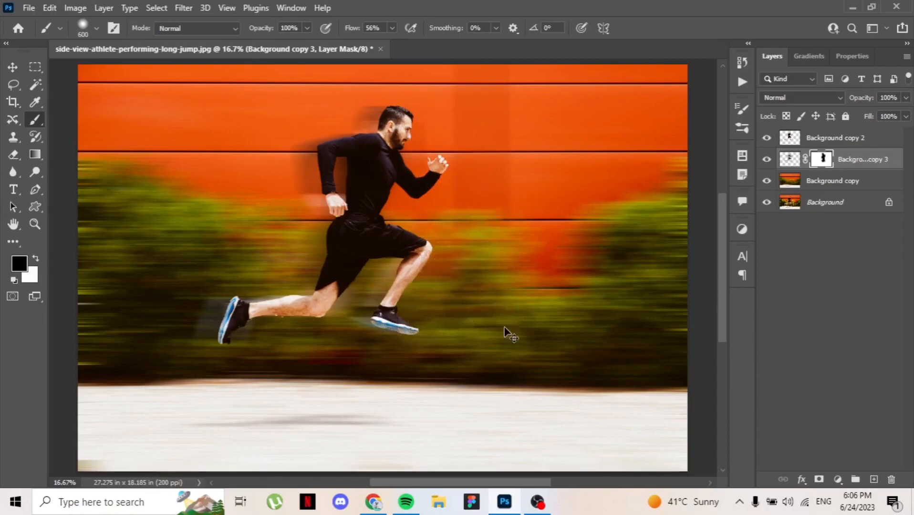
Step: Duplicate the masked blur layer beneath itself and stretch both blur layers out behind the runner to 109.58% width
key("v")
left_click_drag(860, 163, 859, 175)
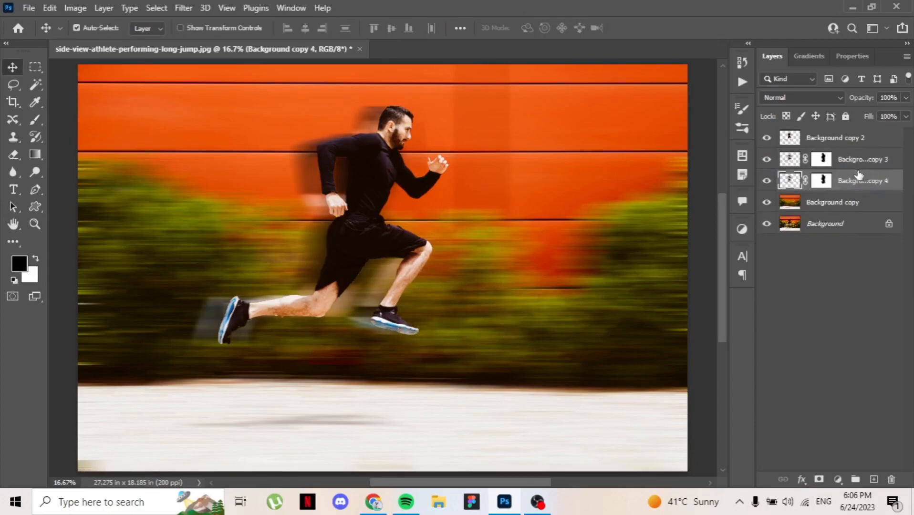
left_click(855, 159, "shift")
key("ctrl+t")
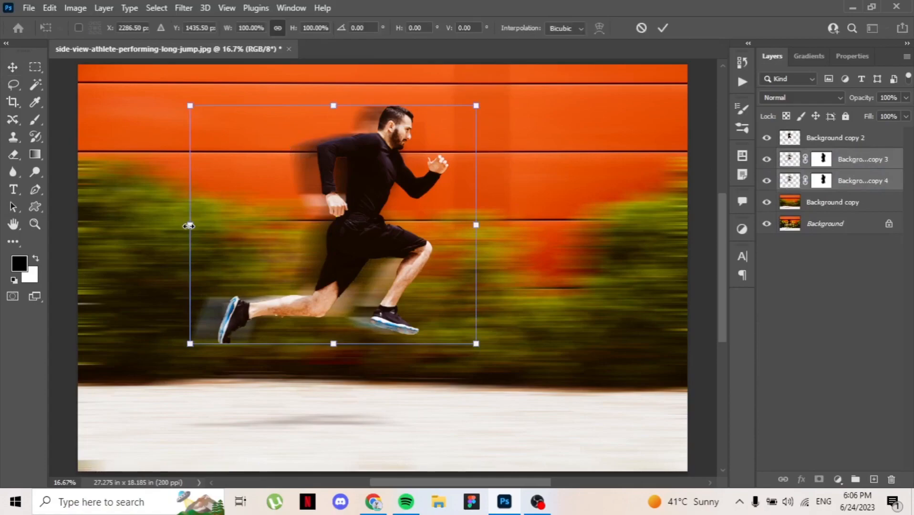
left_click_drag(189, 226, 163, 224)
mouse_move(319, 109)
left_mouse_down()
mouse_move(320, 98)
mouse_move(321, 106)
left_mouse_up()
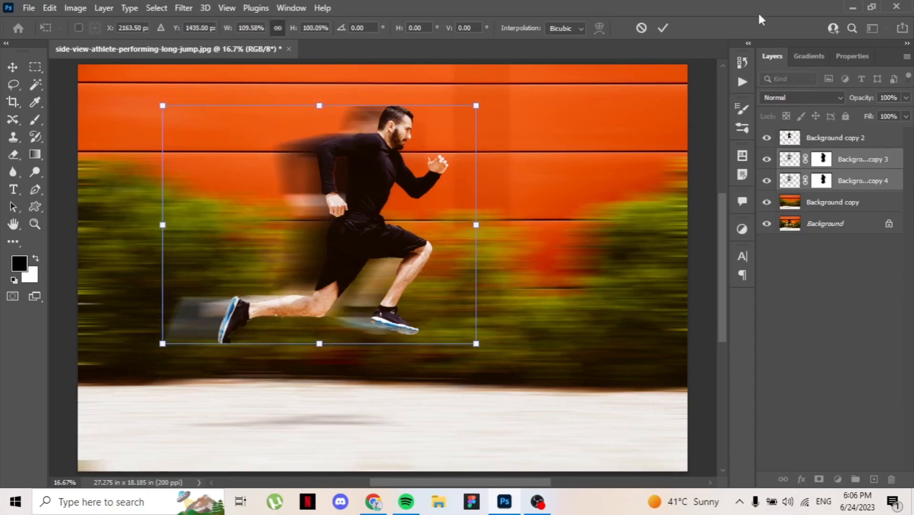
left_click(665, 26)
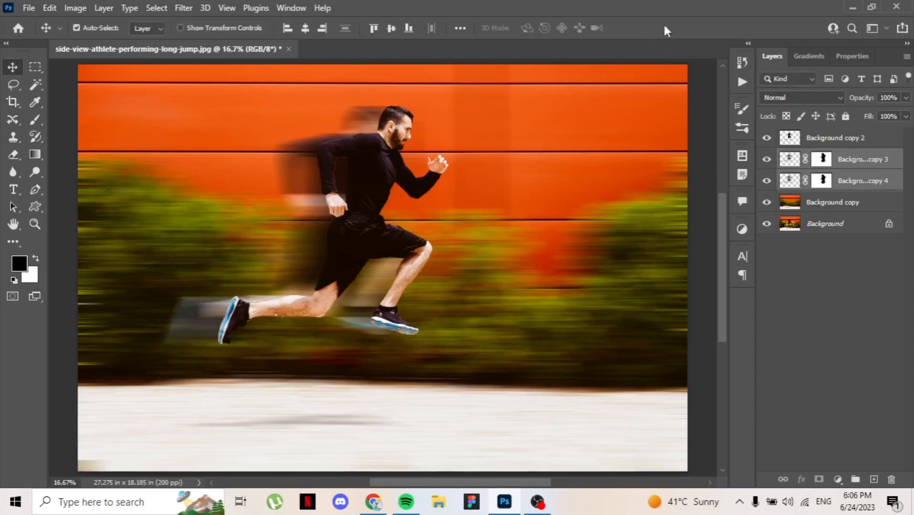
Step: Set the blend mode of both blurred runner layers to Overlay
left_click(840, 97)
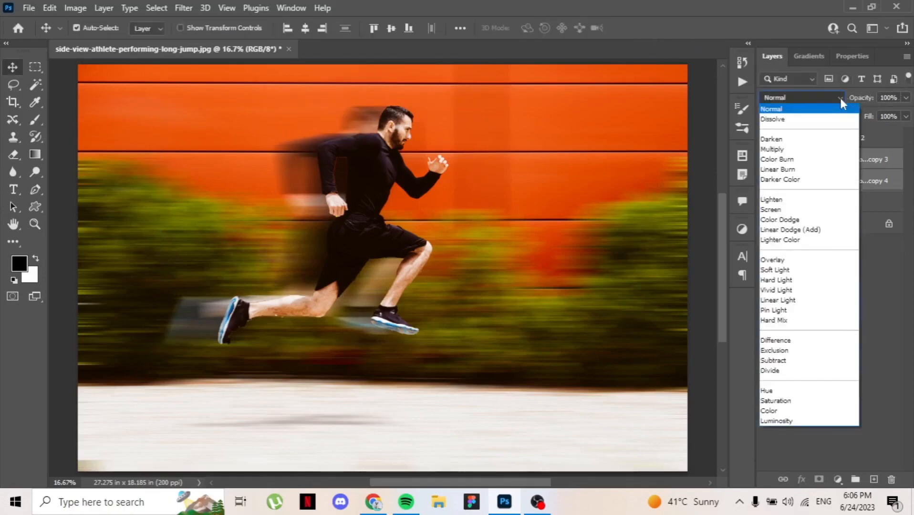
left_click(787, 264)
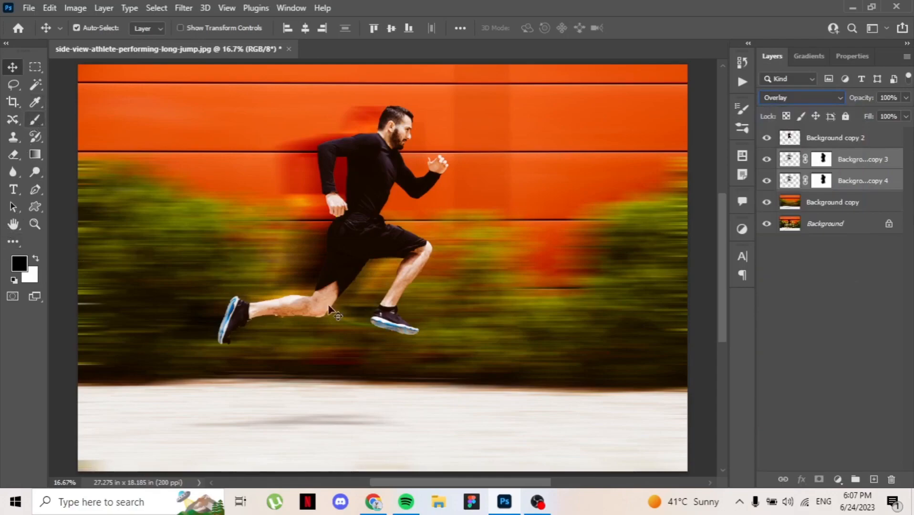
Step: Add a new layer above the blur layers and paint a soft black spot behind the runner's torso with a 1600 px brush
left_click(874, 480)
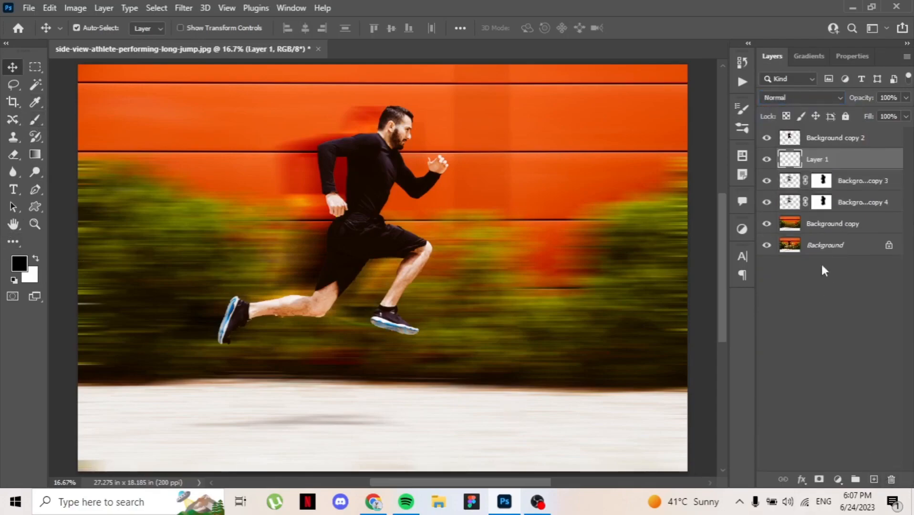
left_click(35, 120)
key("bracketright")
key("bracketright")
key("bracketright")
key("bracketright")
key("bracketright")
key("bracketright")
key("bracketright")
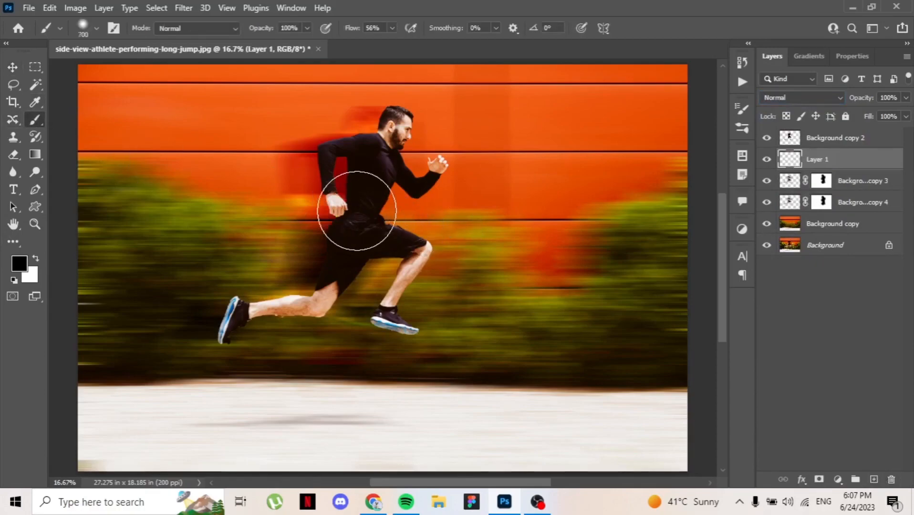
key("bracketright")
key("bracketright")
key("bracketright")
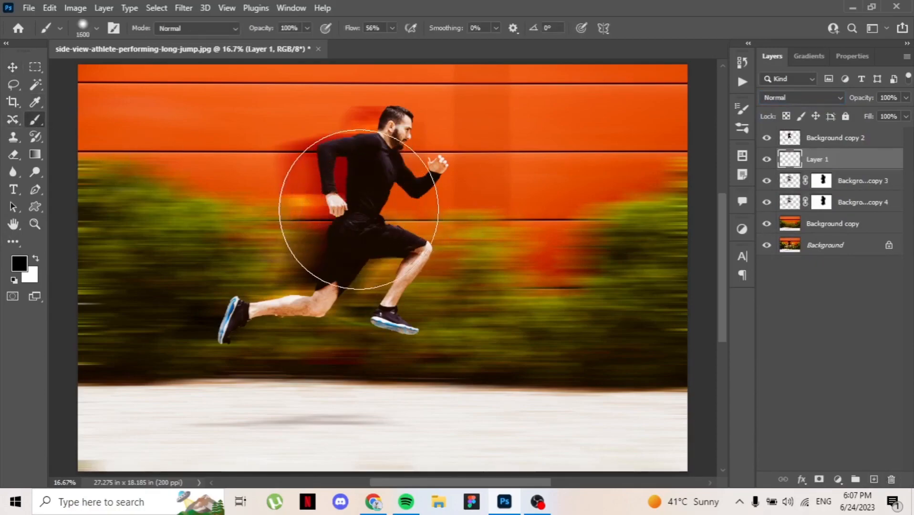
left_click(359, 210)
mouse_move(359, 209)
left_mouse_down()
mouse_move(352, 215)
mouse_move(363, 219)
left_mouse_up()
key("v")
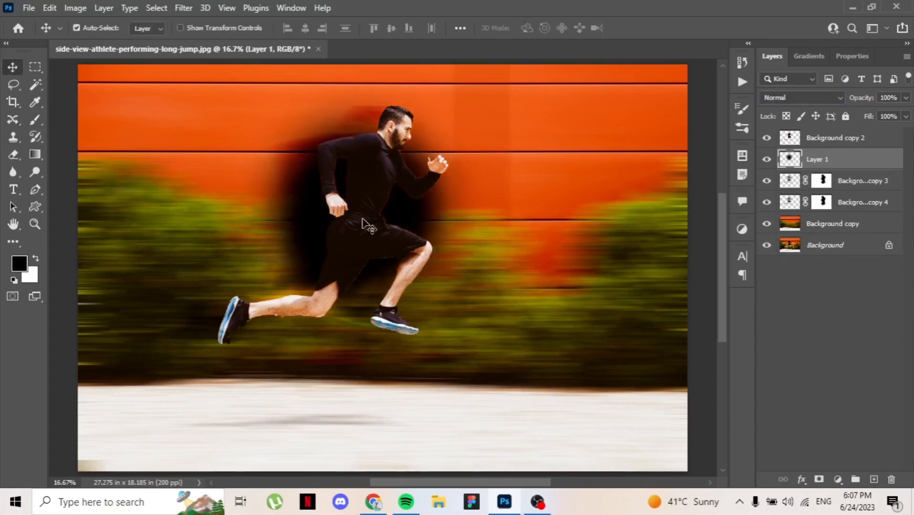
Step: Flatten the black spot into a thin ellipse on the ground below the runner and stretch it to 139.45% width and 77.90% height
key("ctrl+t")
left_click_drag(359, 78, 345, 407)
key("Return")
key("ctrl+t")
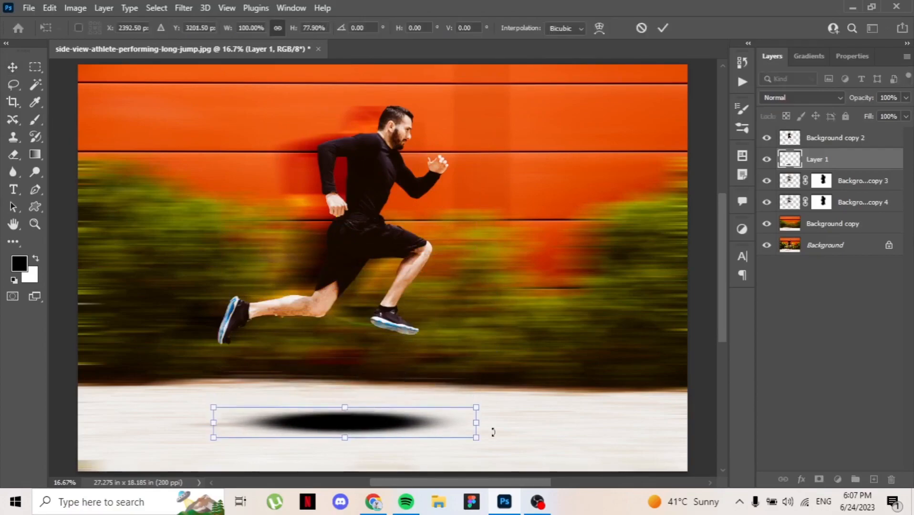
left_click_drag(478, 425, 382, 429)
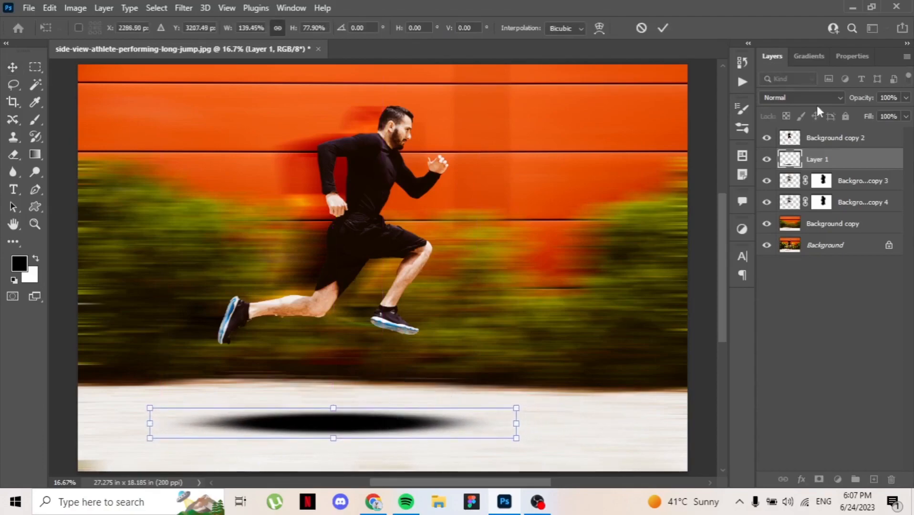
Step: Set the shadow layer's blend mode to Multiply and apply its transformation
left_click(811, 97)
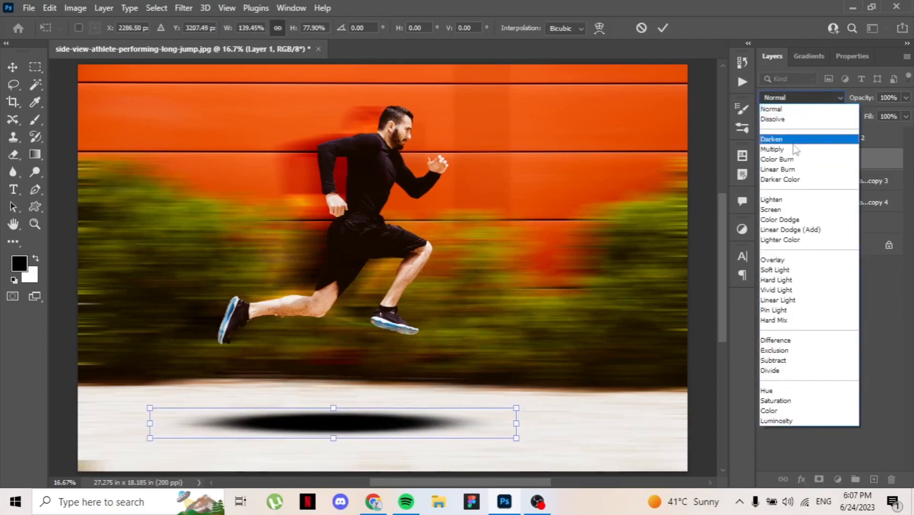
left_click(662, 26)
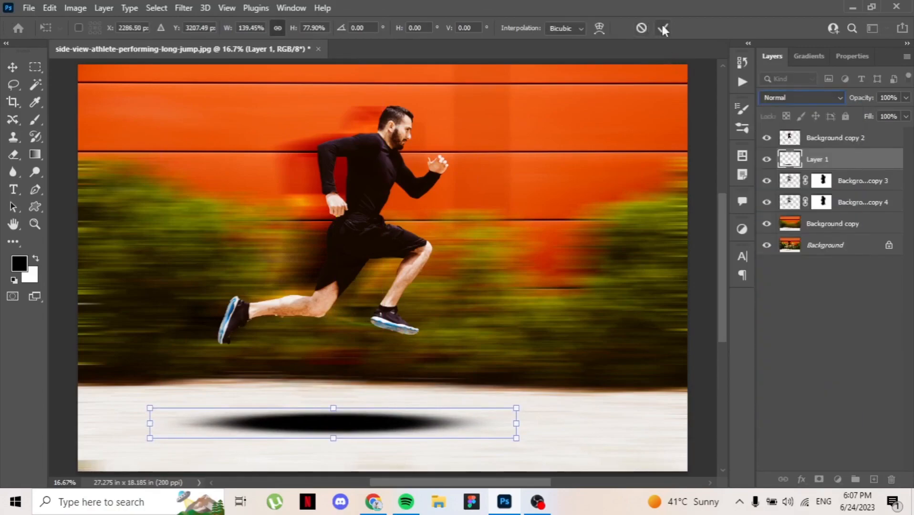
left_click(799, 101)
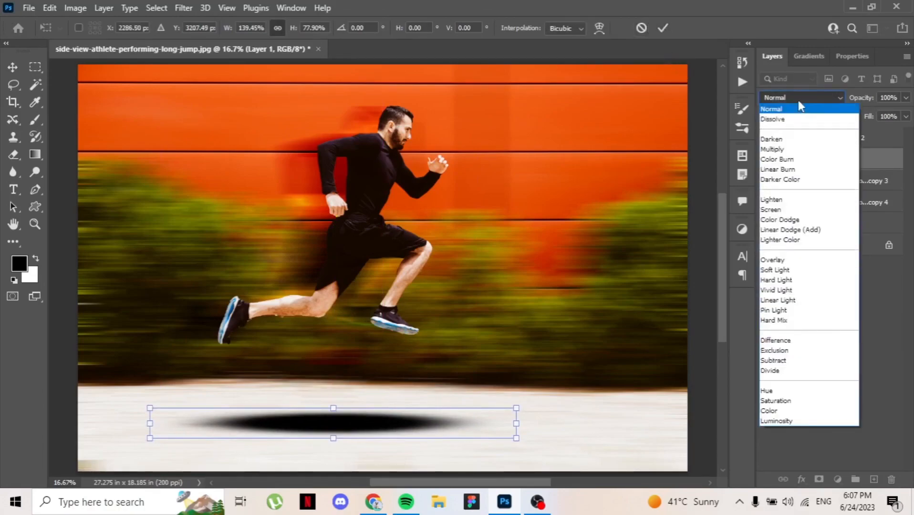
left_click(790, 148)
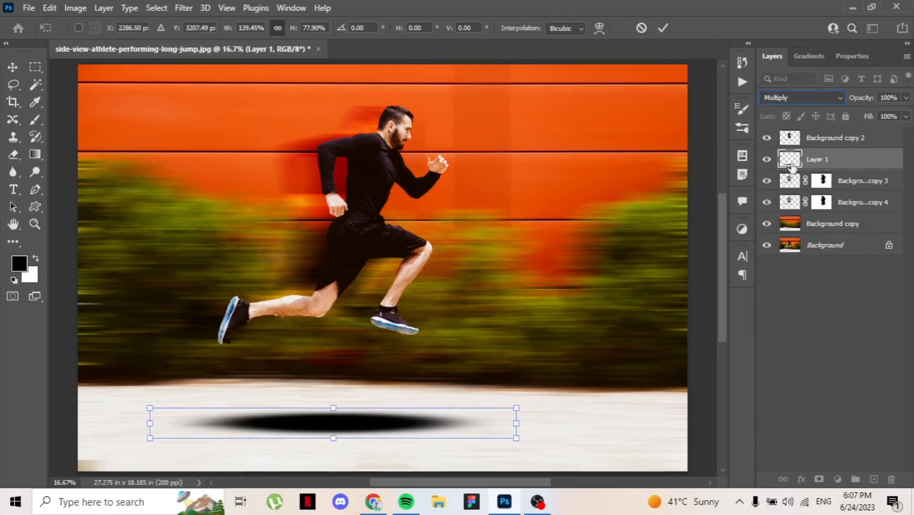
key("Return")
Step: Soften the ground shadow by setting its layer to Linear Burn with 62% opacity and 70% fill
left_click(796, 98)
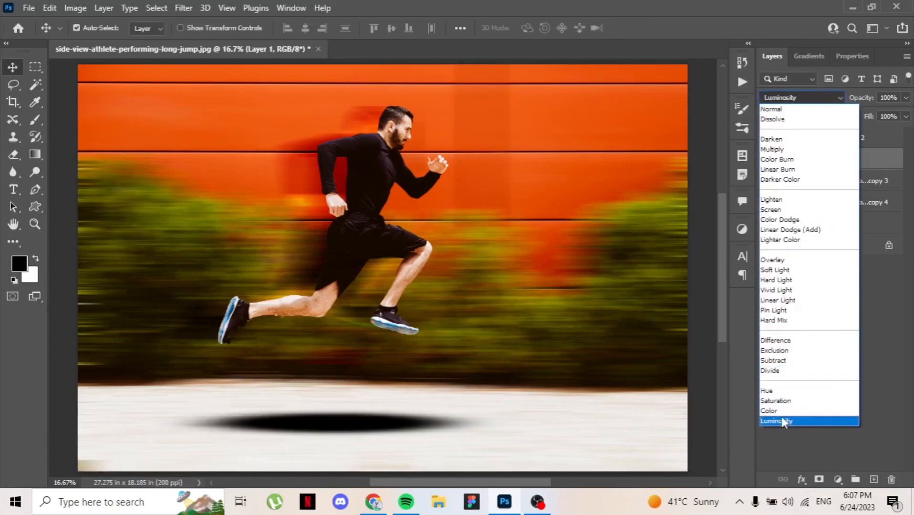
left_click(875, 282)
left_click_drag(873, 119, 845, 96)
left_click(843, 98)
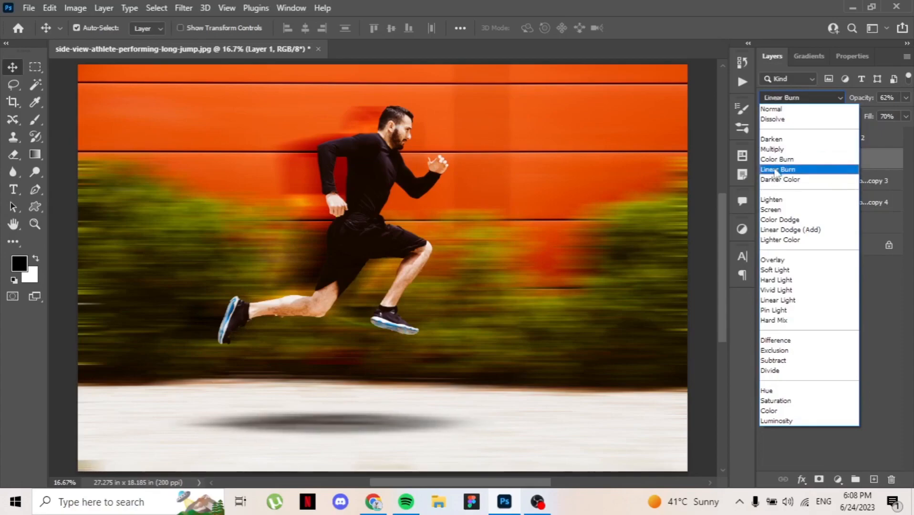
left_click(776, 171)
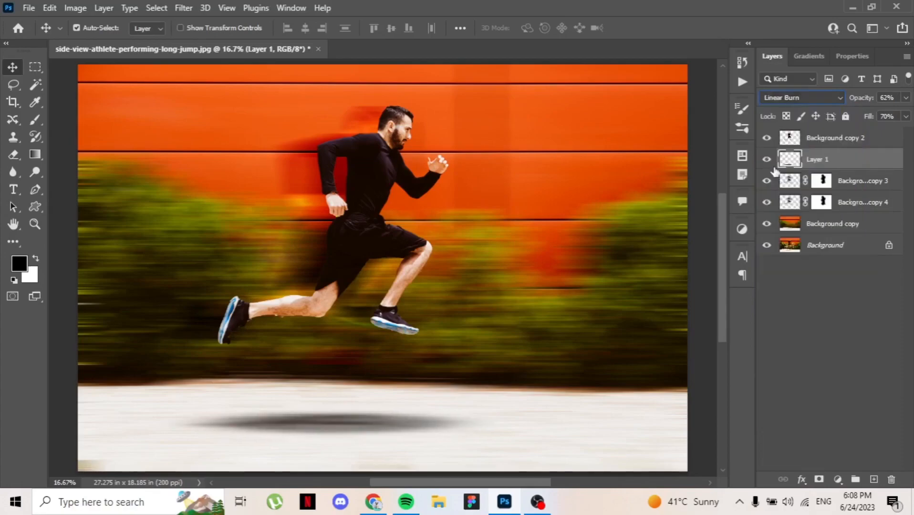
Step: Select the sharp runner layer with both blurred copies and move them together slightly forward and down, closer to the ground shadow
key("ctrl")
key("ctrl+minus")
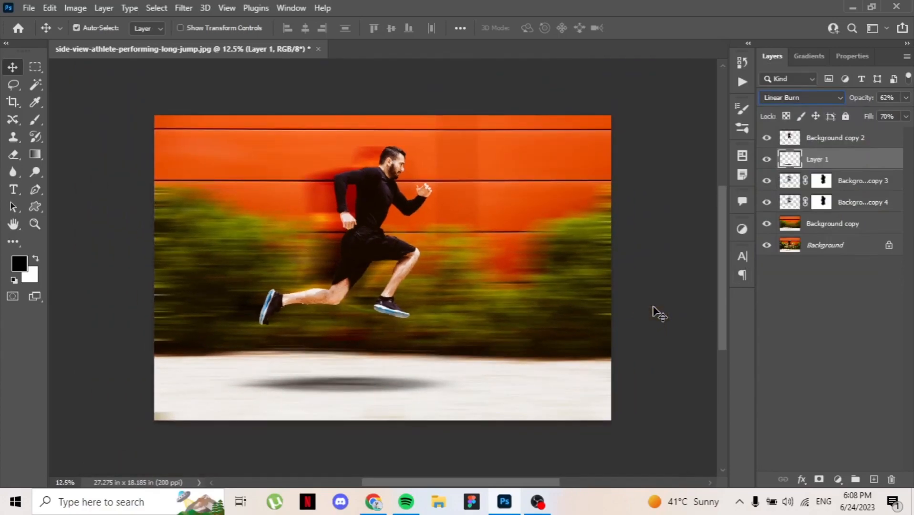
left_click(702, 249)
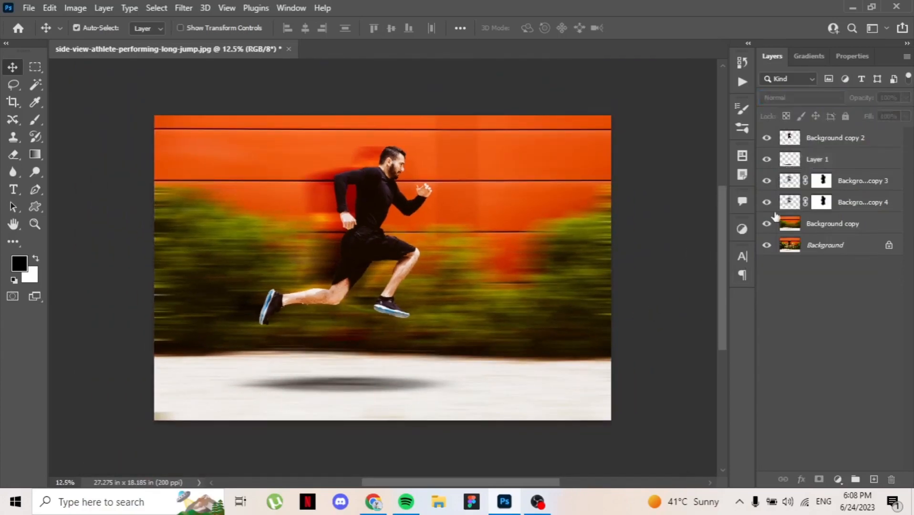
left_click(865, 204)
left_click(861, 182, "ctrl")
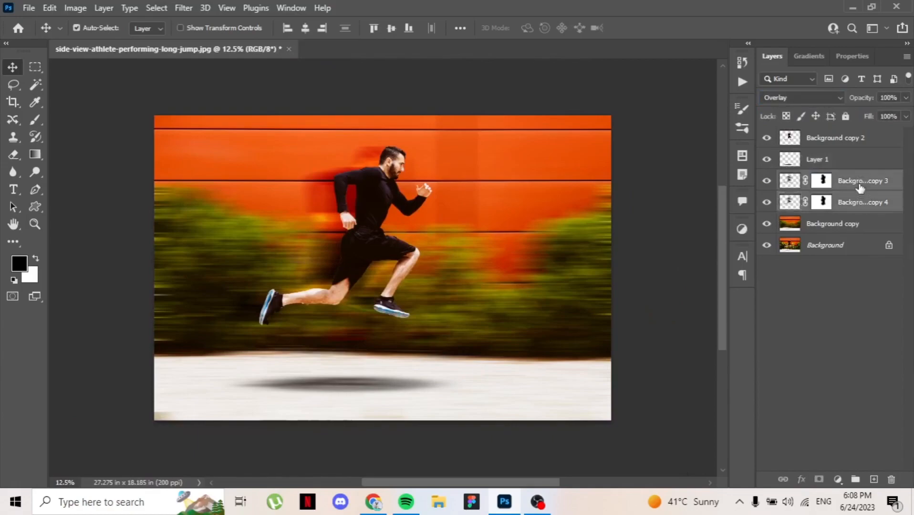
left_click(840, 140, "ctrl")
left_click_drag(376, 242, 388, 265)
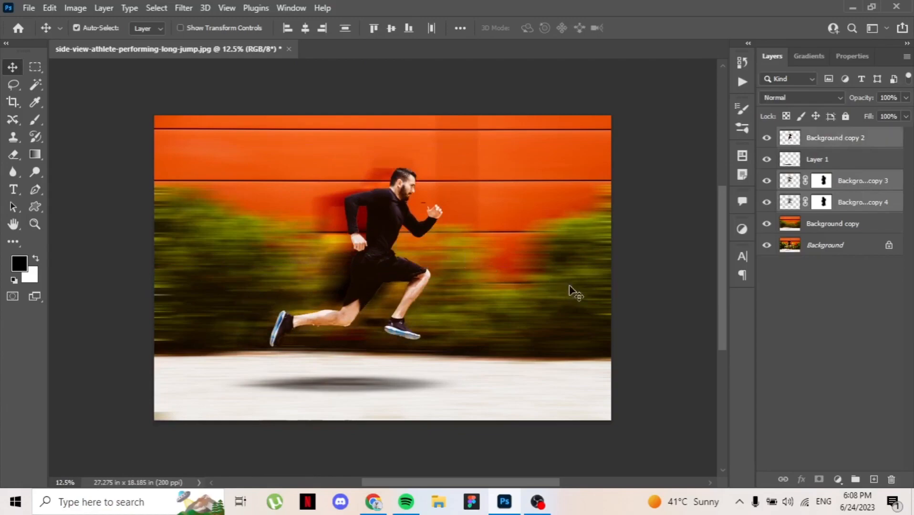